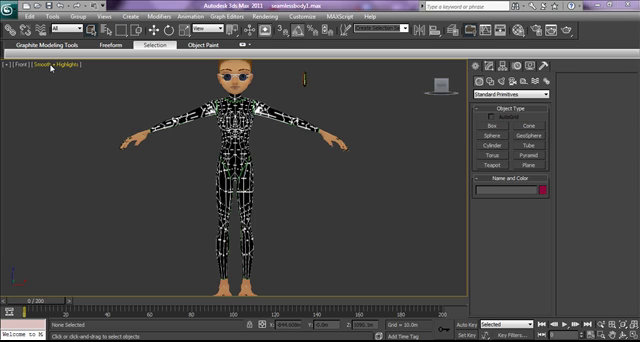
Switch the front viewport to Wireframe and select the female.NakedTop body mesh.
click(51, 67)
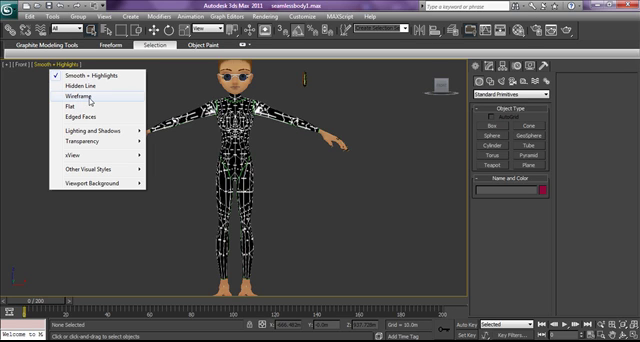
click(90, 100)
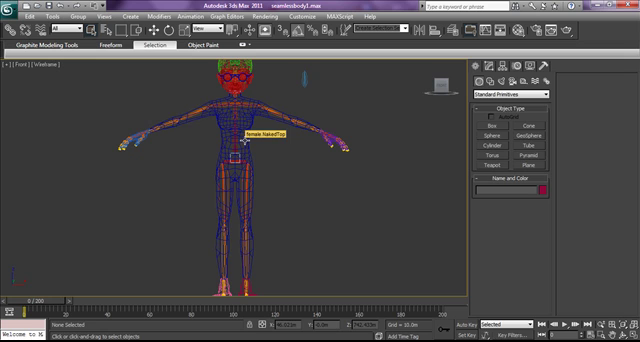
click(244, 140)
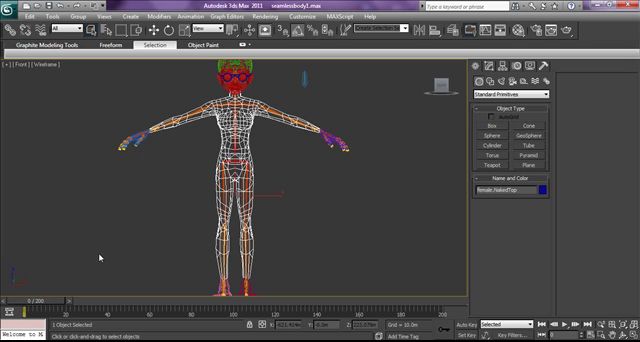
Open the mesh's Physique settings, preview the animated pose, and return to frame 0.
click(489, 67)
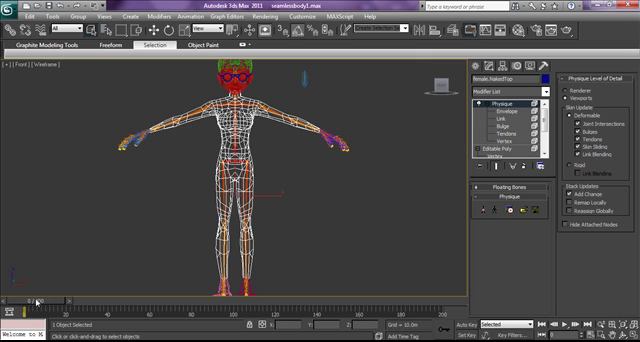
drag(37, 301, 230, 302)
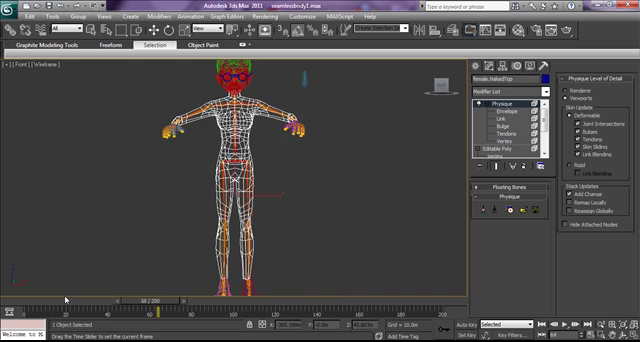
key(Home)
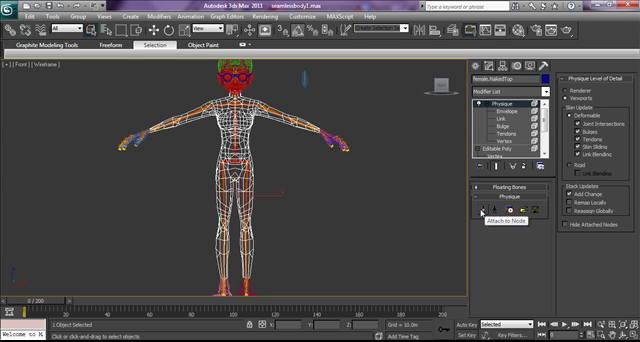
Reinitialize Physique using Initial Skeleton Pose, Link and Joint Settings, and Vertex-Link Assignments.
click(481, 211)
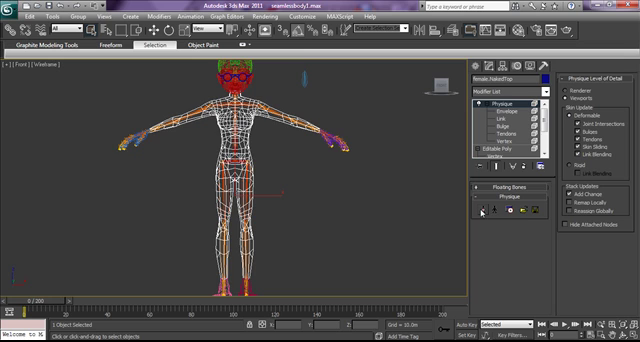
click(509, 210)
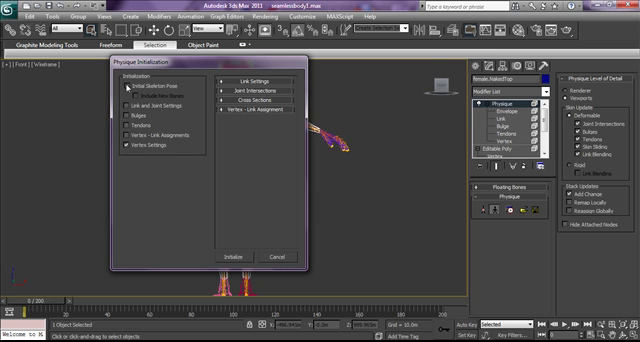
click(128, 87)
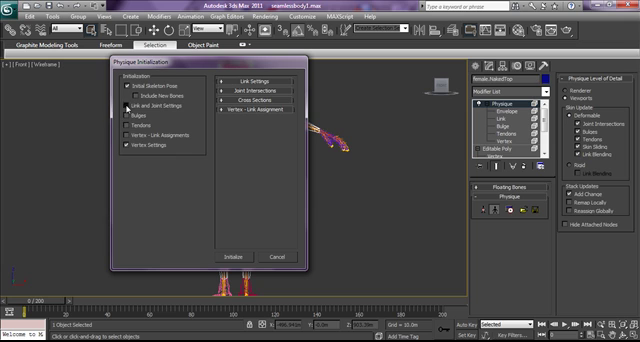
click(127, 105)
click(126, 135)
Set vertex links to No Blending with Create Envelopes off, and apply the reinitialization.
click(253, 82)
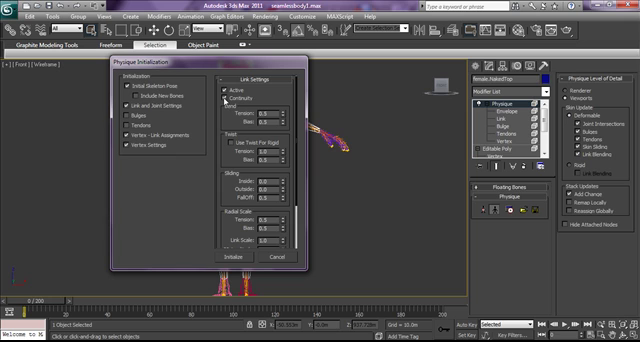
click(257, 80)
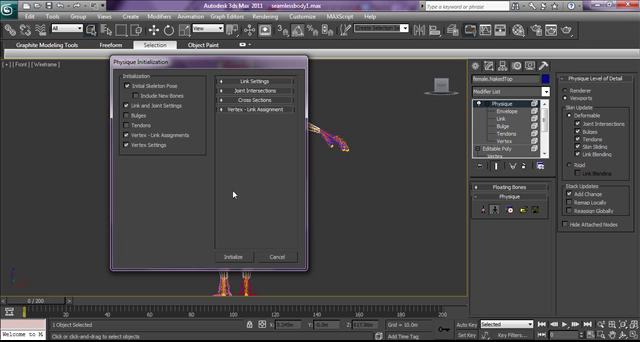
click(242, 110)
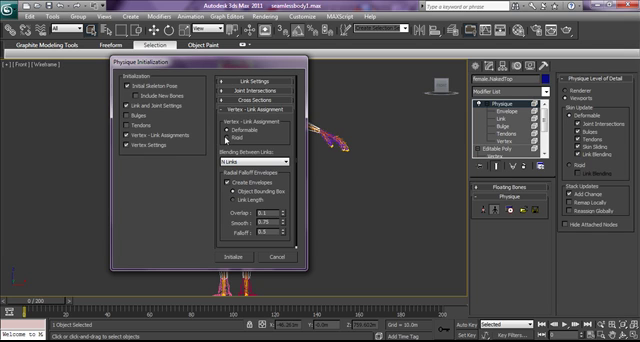
click(252, 161)
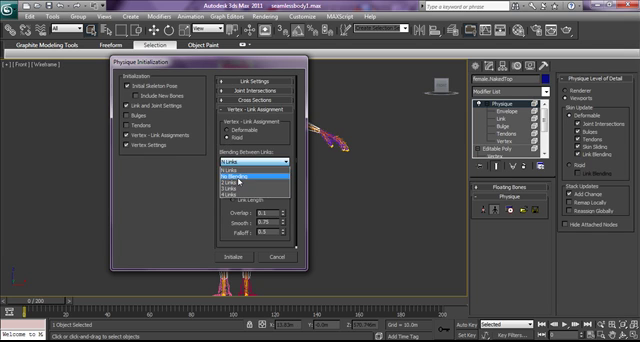
click(240, 177)
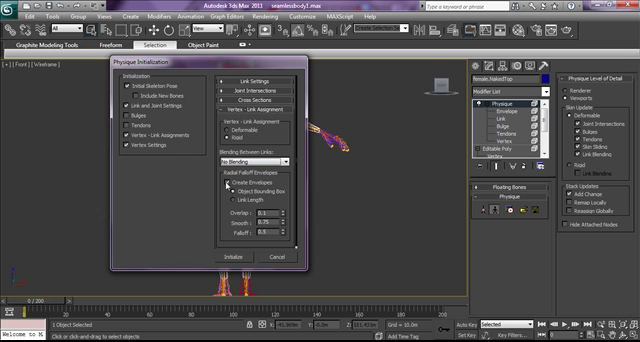
click(227, 183)
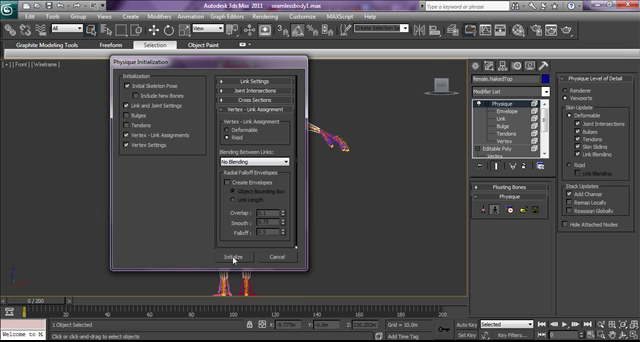
click(234, 259)
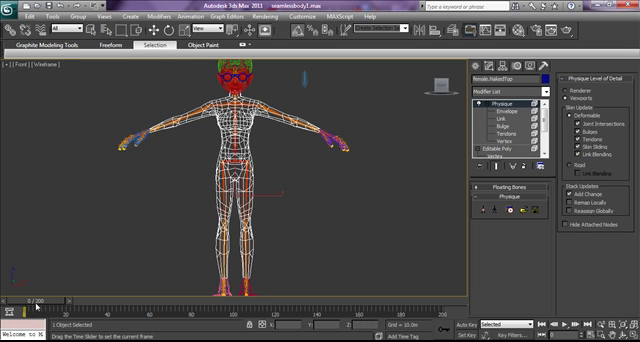
Scrub the timeline to around frame 143, where the wide-legged pose distorts the calves.
mouse_move(36, 301)
mouse_down()
mouse_move(93, 301)
mouse_move(24, 301)
mouse_move(205, 315)
mouse_up()
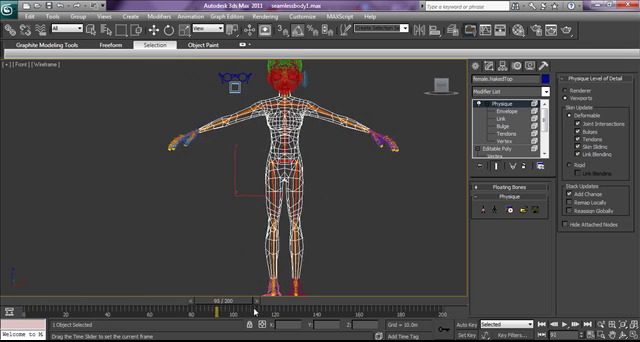
drag(205, 315, 318, 311)
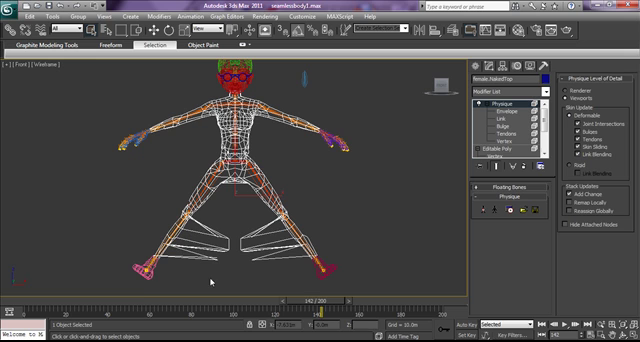
drag(340, 302, 336, 307)
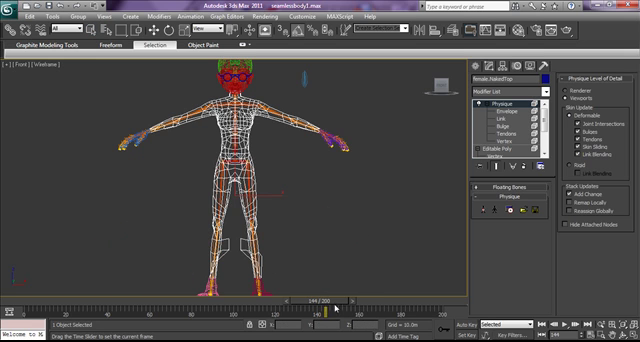
drag(335, 310, 332, 312)
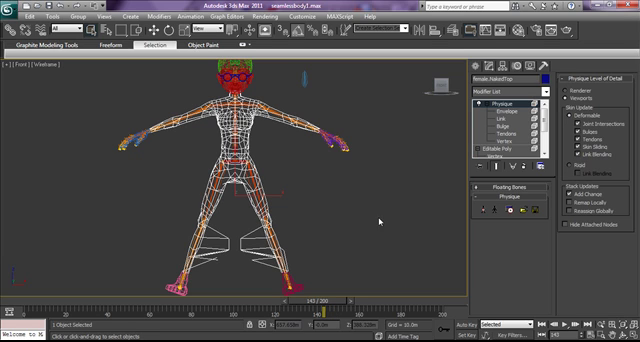
In Physique vertex editing, assign the stretched knee vertices to the right calf bone.
click(507, 142)
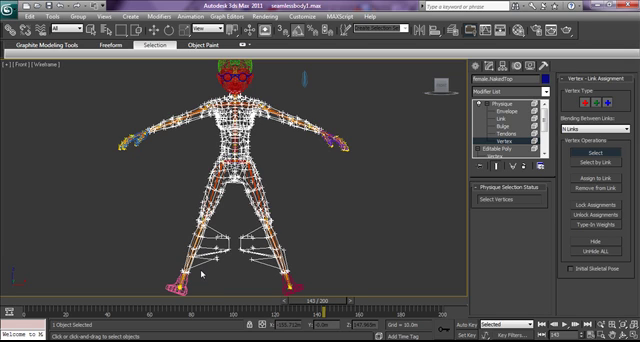
drag(201, 270, 232, 240)
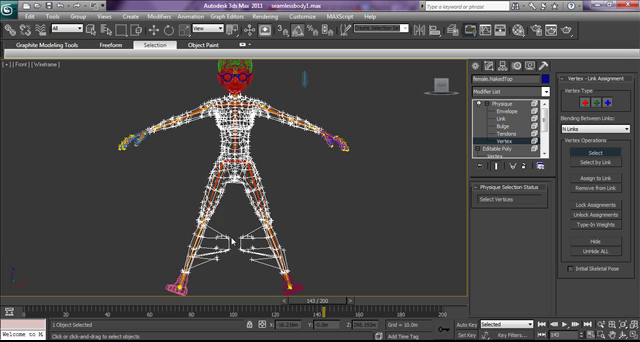
click(207, 282)
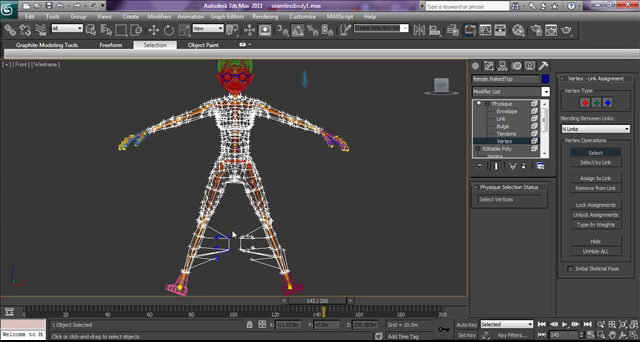
drag(233, 236, 179, 271)
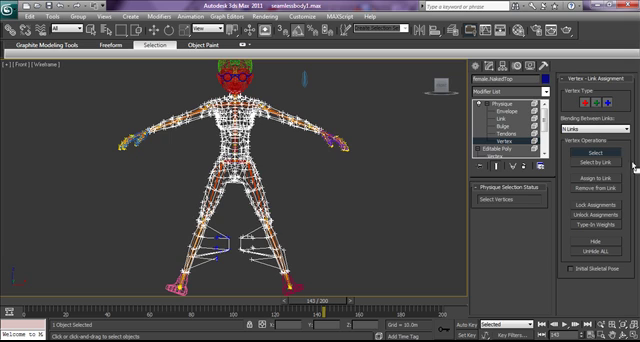
click(596, 178)
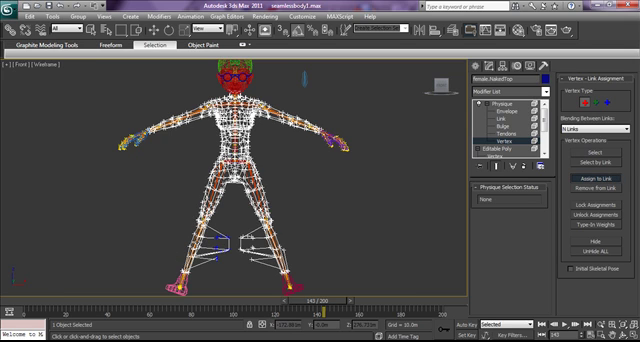
click(180, 262)
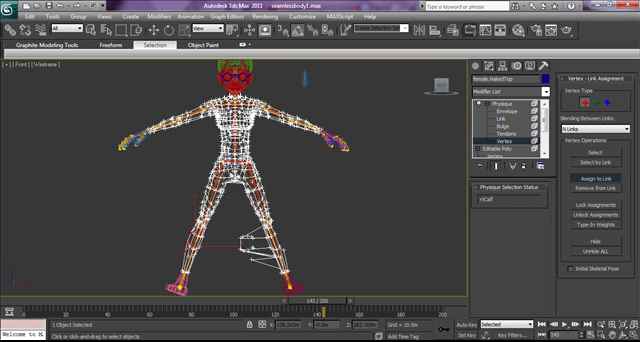
Assign the remaining stray lower-leg vertices to the calf bone and scrub to check deformation.
click(596, 152)
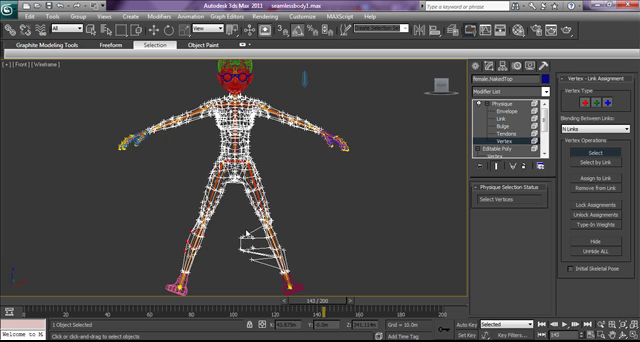
click(262, 272)
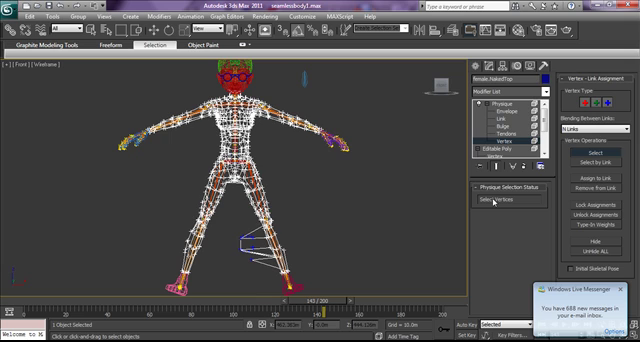
click(580, 178)
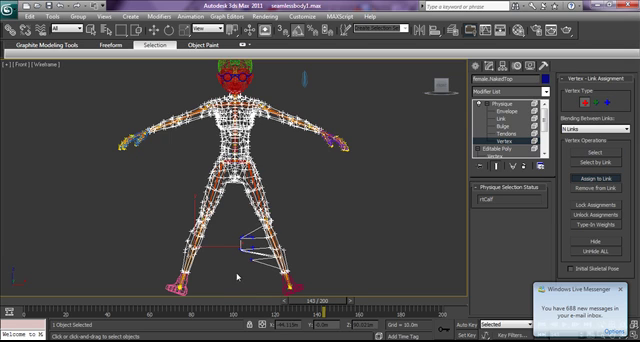
click(266, 283)
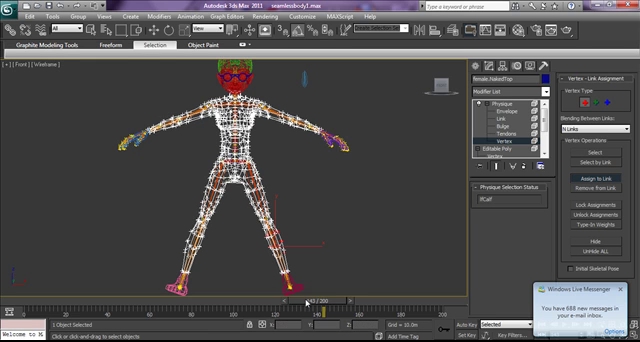
drag(304, 299, 250, 299)
Exit vertex editing, scrub through the animation to check the legs, and return to frame 0.
drag(171, 306, 86, 301)
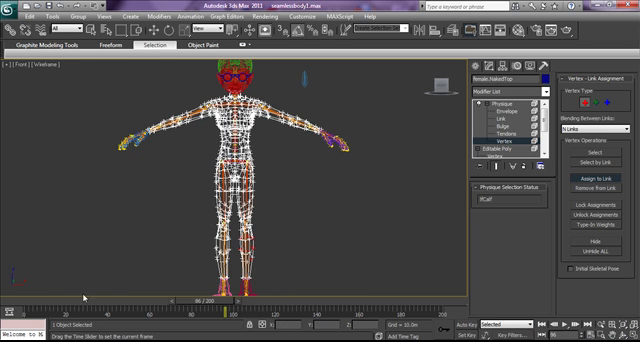
key(Home)
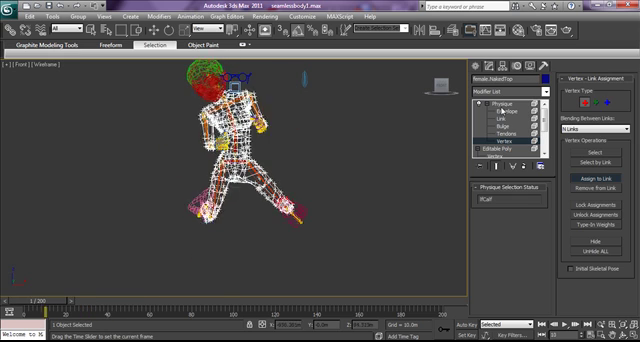
click(500, 104)
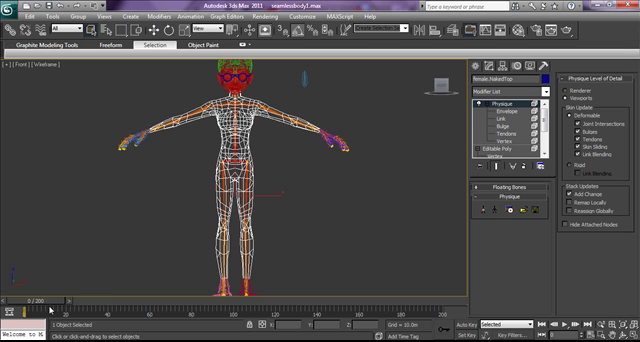
drag(50, 303, 135, 303)
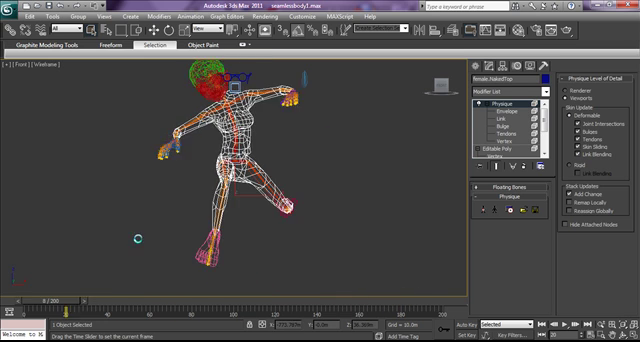
key(Home)
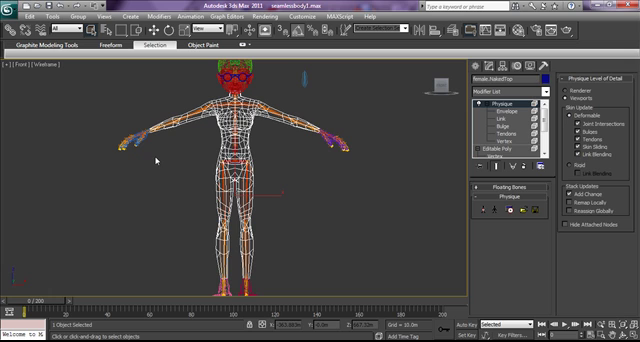